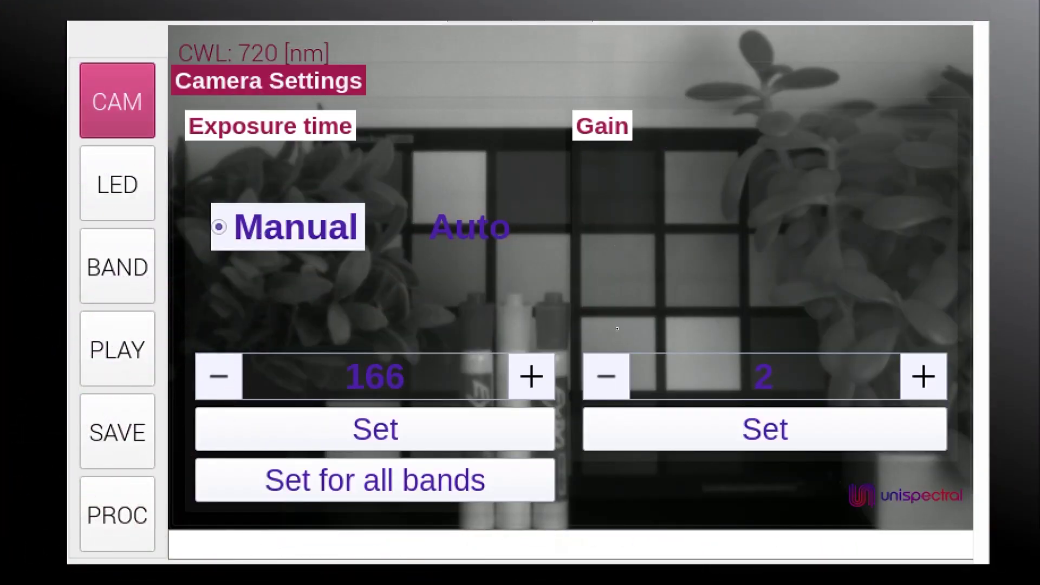
Set the camera gain to 2 and apply it
{"action": "left_click", "coordinate": [607, 377]}
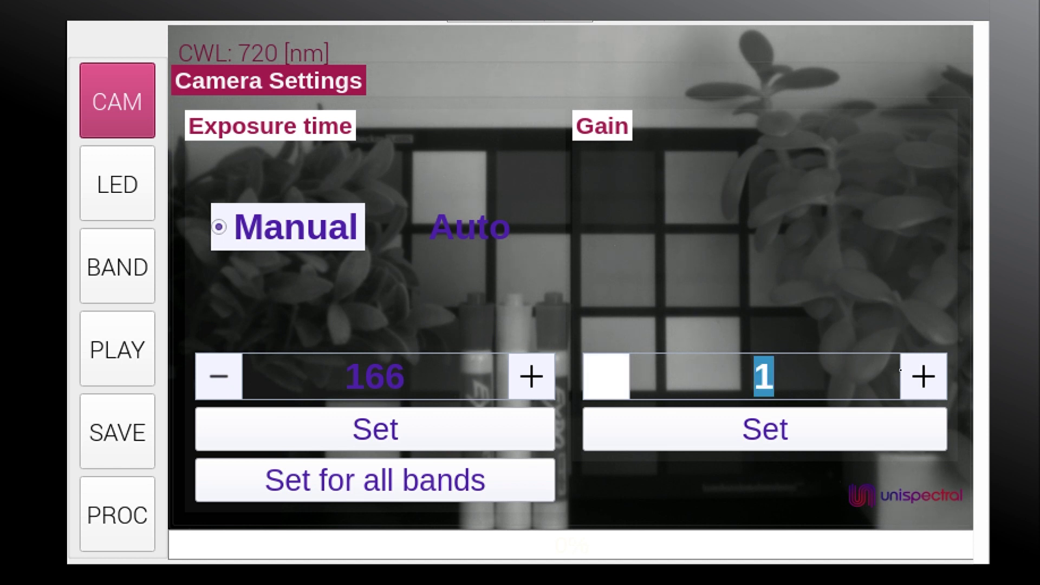
{"action": "left_click", "coordinate": [915, 375]}
{"action": "left_click", "coordinate": [915, 376]}
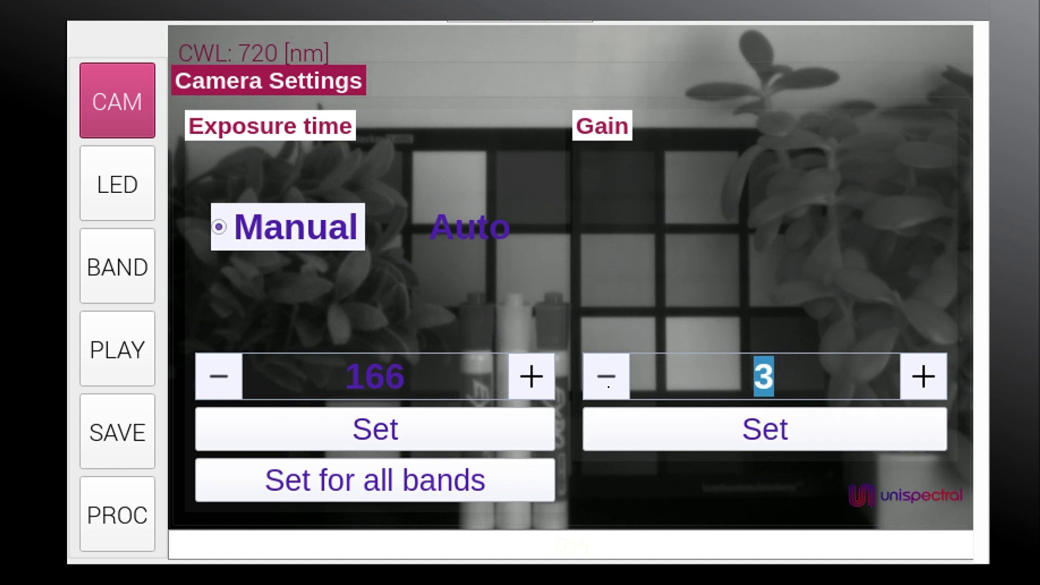
{"action": "left_click", "coordinate": [710, 422]}
Apply a 200 ms exposure time and return to the live camera view
{"action": "left_click", "coordinate": [439, 426]}
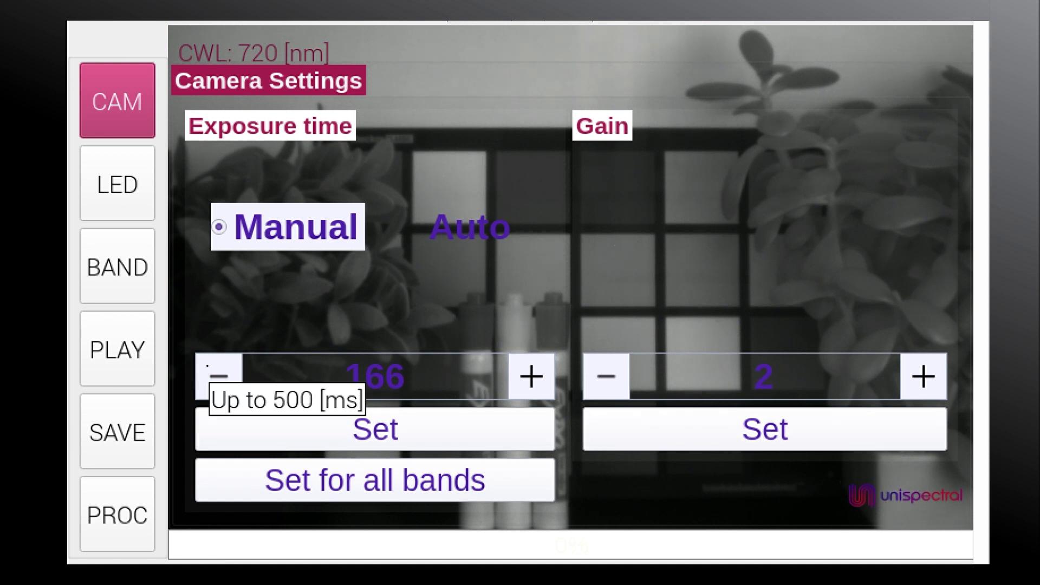
{"action": "left_click", "coordinate": [219, 377]}
{"action": "left_click", "coordinate": [218, 377]}
{"action": "left_click", "coordinate": [219, 378]}
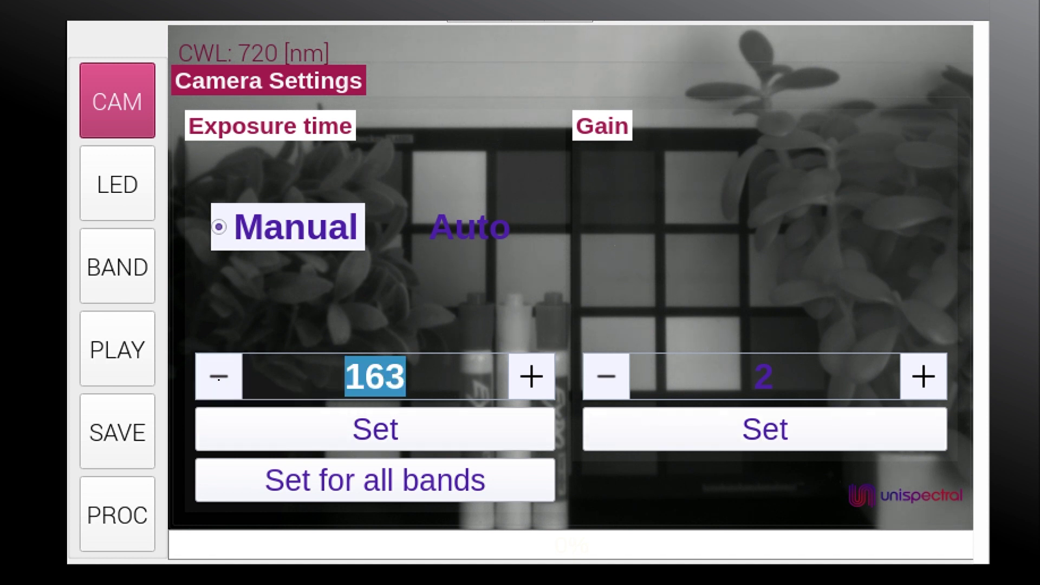
{"action": "left_click", "coordinate": [218, 377]}
{"action": "type", "text": "200"}
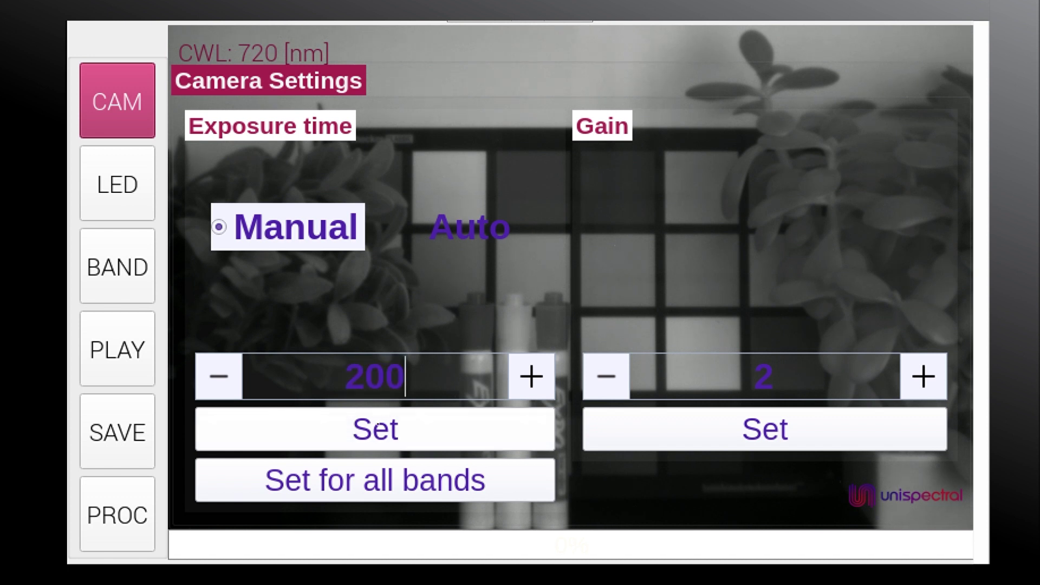
{"action": "left_click", "coordinate": [375, 429]}
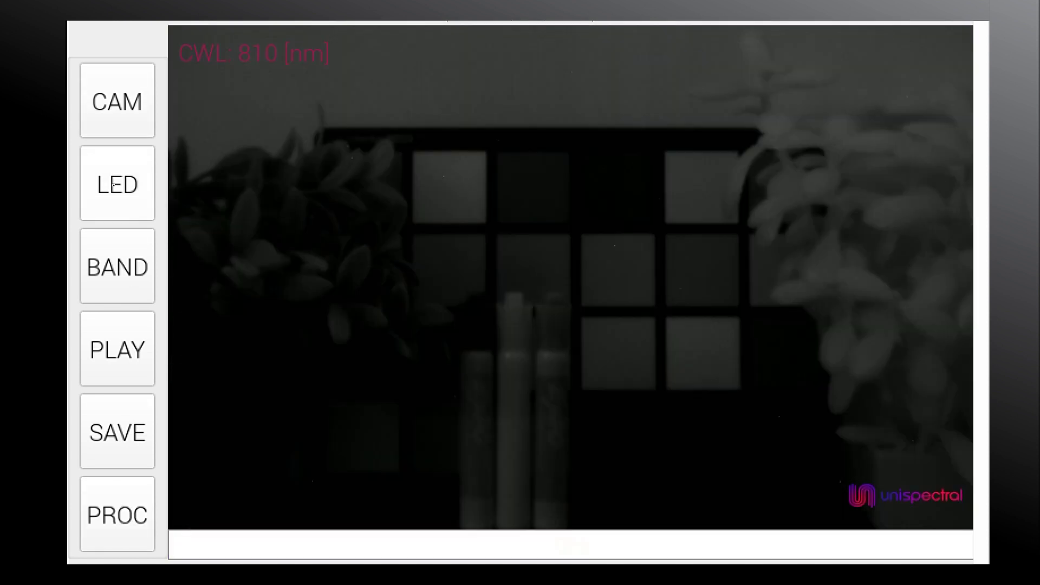
{"action": "left_click", "coordinate": [113, 185]}
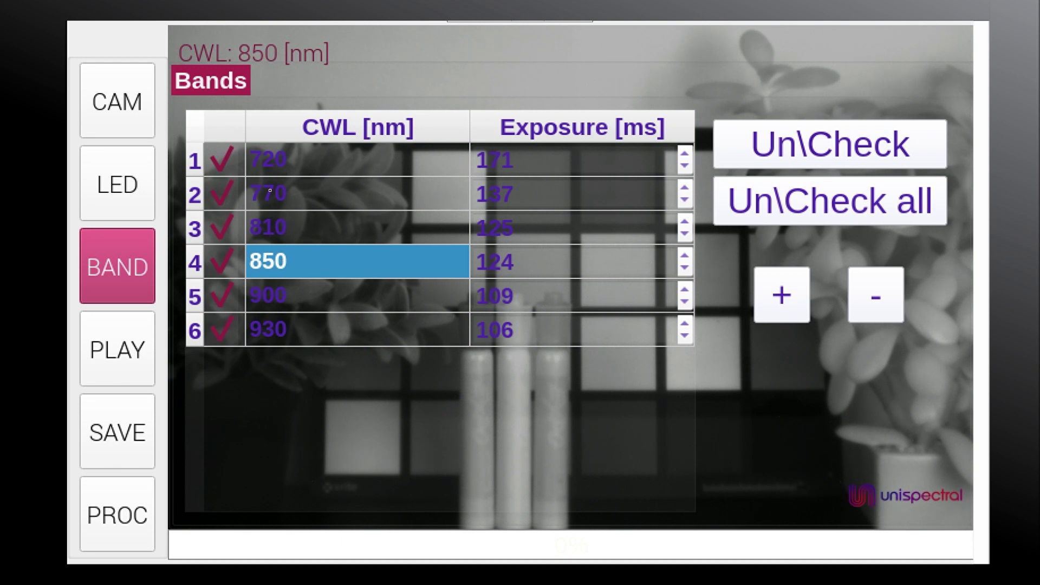
Enter 250 ms as the exposure for the 850 nm band in the Bands table
{"action": "left_click", "coordinate": [270, 169]}
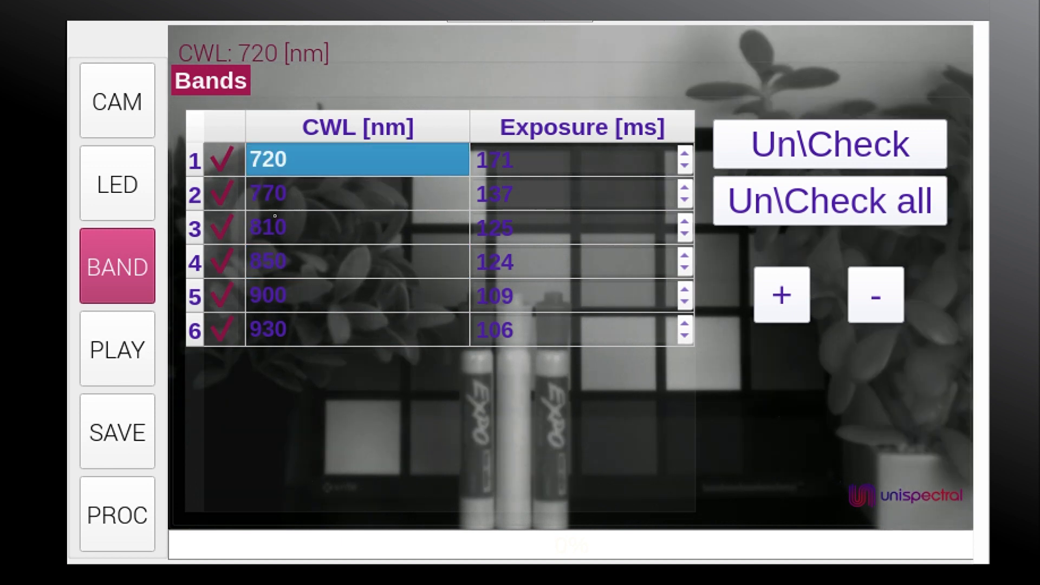
{"action": "left_click", "coordinate": [274, 227]}
{"action": "left_click", "coordinate": [269, 264]}
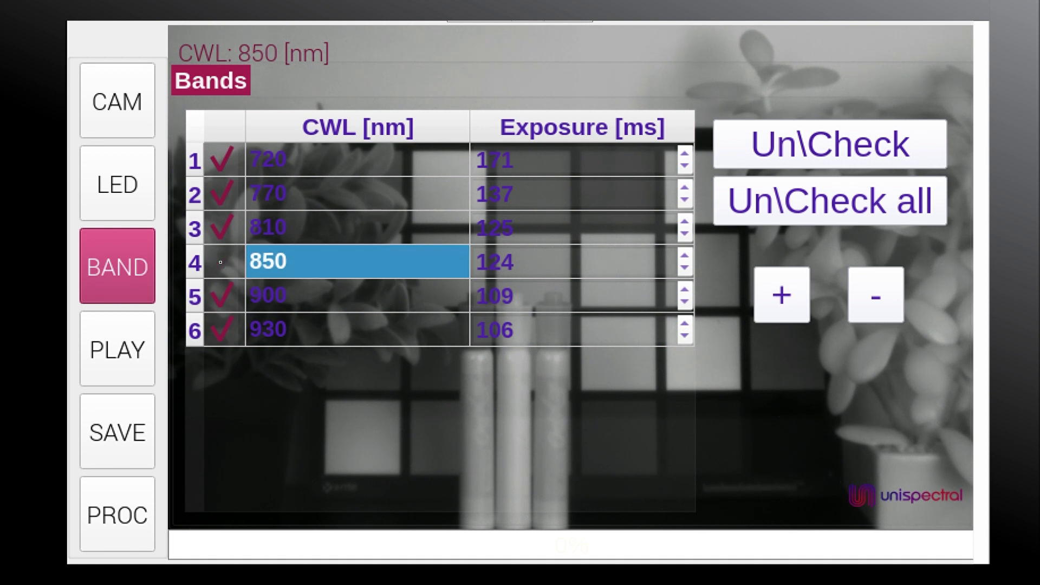
{"action": "left_click", "coordinate": [498, 258]}
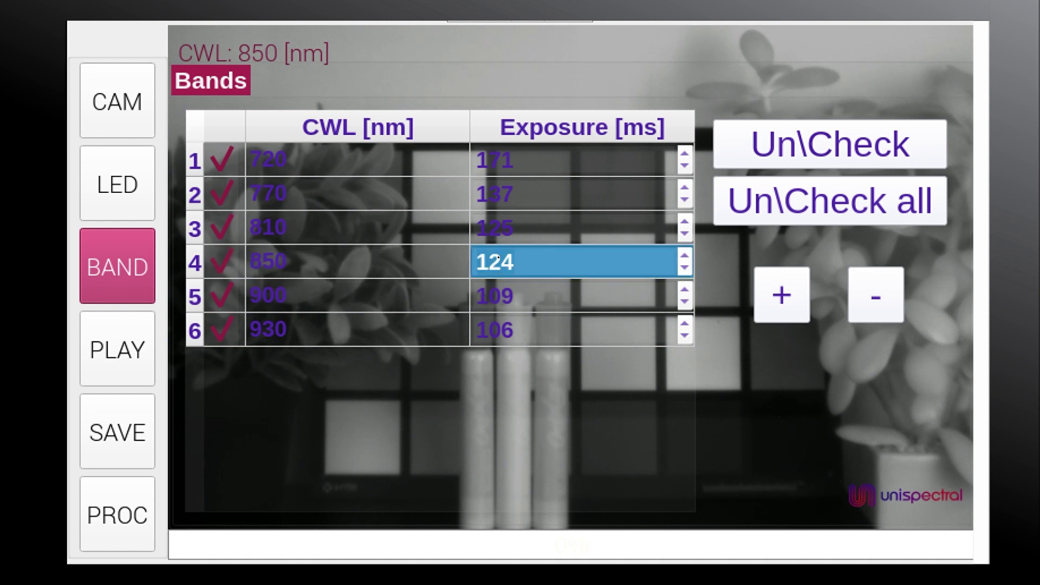
{"action": "type", "text": "250"}
{"action": "left_click", "coordinate": [132, 352]}
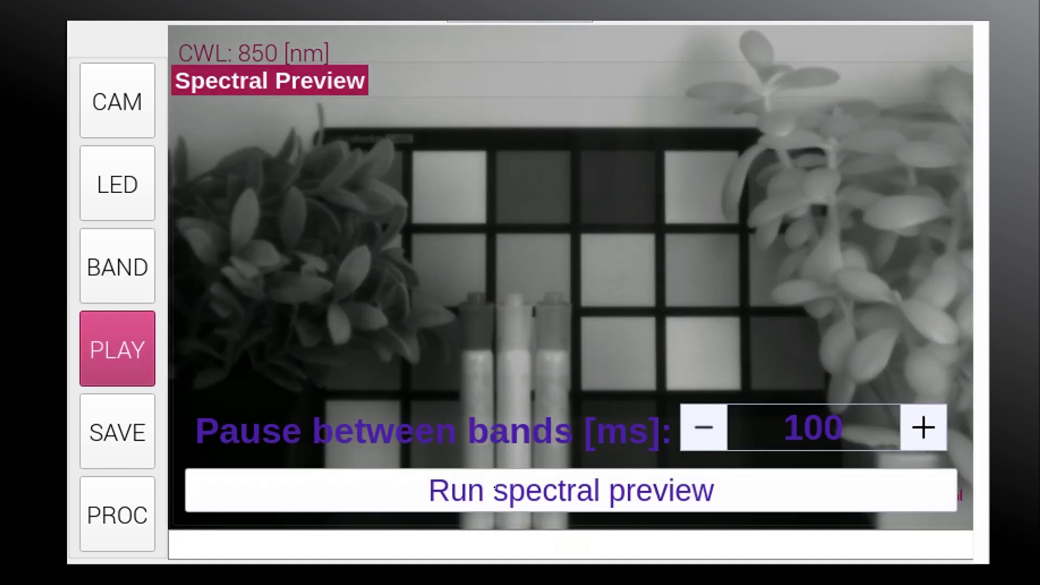
Run the spectral preview sweep and lower the pause between bands by three steps
{"action": "left_click", "coordinate": [508, 498]}
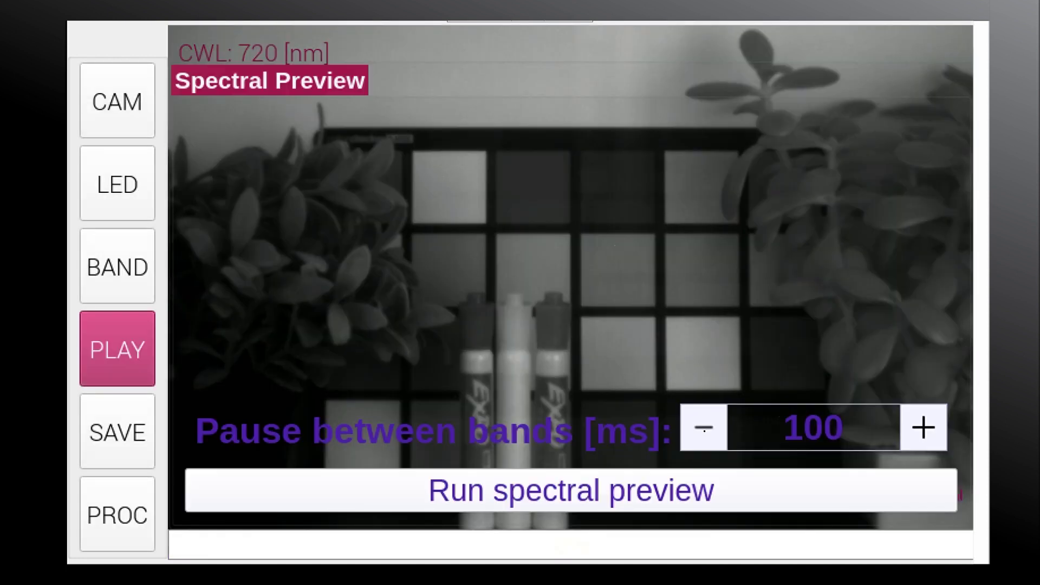
{"action": "left_click", "coordinate": [703, 428]}
{"action": "left_click", "coordinate": [704, 427]}
{"action": "left_click", "coordinate": [703, 427]}
{"action": "left_click", "coordinate": [704, 427]}
{"action": "left_click", "coordinate": [703, 427]}
{"action": "left_click", "coordinate": [117, 348]}
Save a spectral cube with the returns of spectral cube set back to 1
{"action": "left_click", "coordinate": [117, 427]}
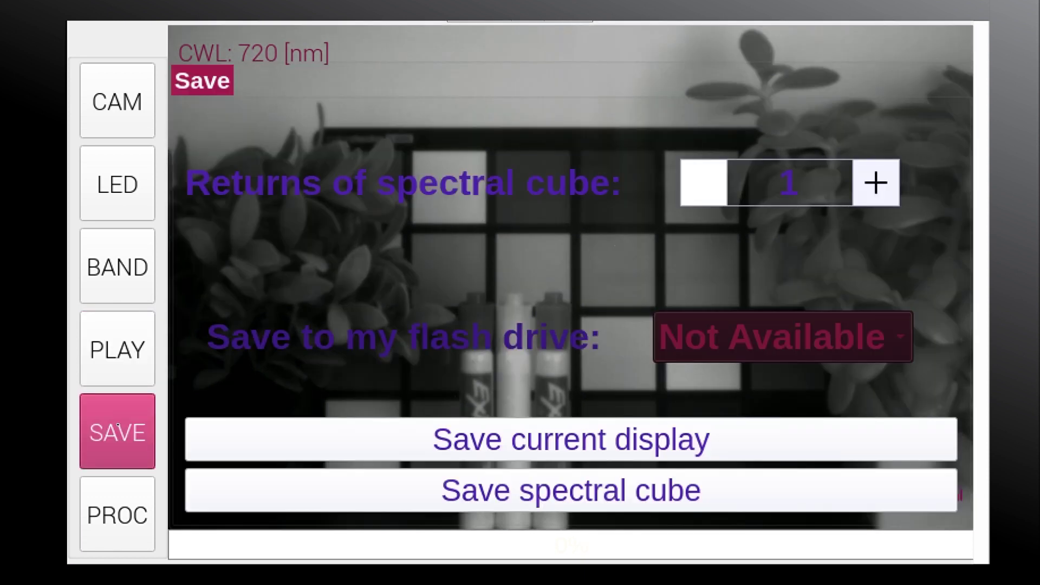
{"action": "left_click", "coordinate": [876, 184]}
{"action": "left_click", "coordinate": [876, 183]}
{"action": "left_click", "coordinate": [703, 183]}
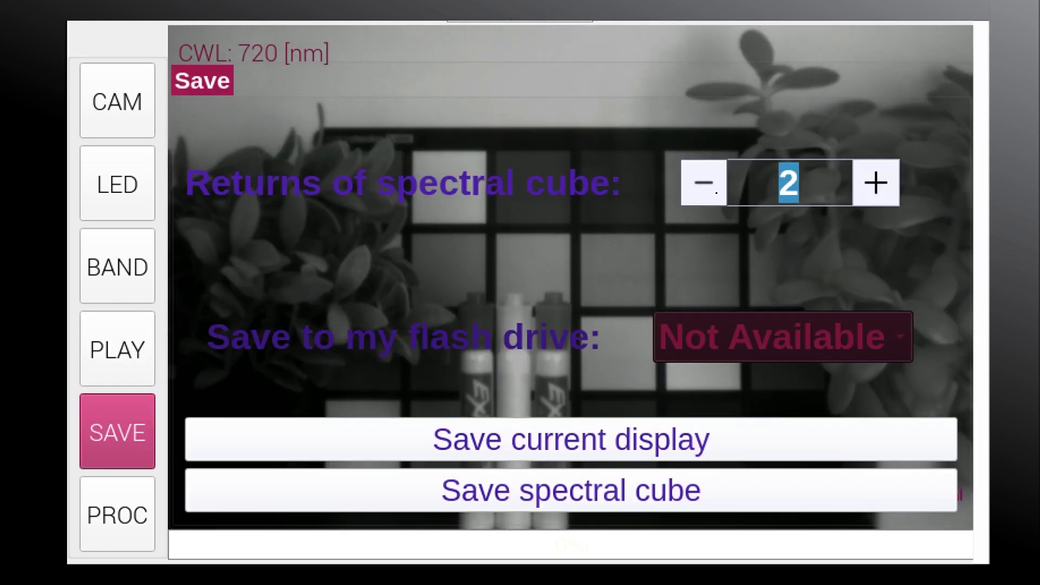
{"action": "left_click", "coordinate": [704, 183]}
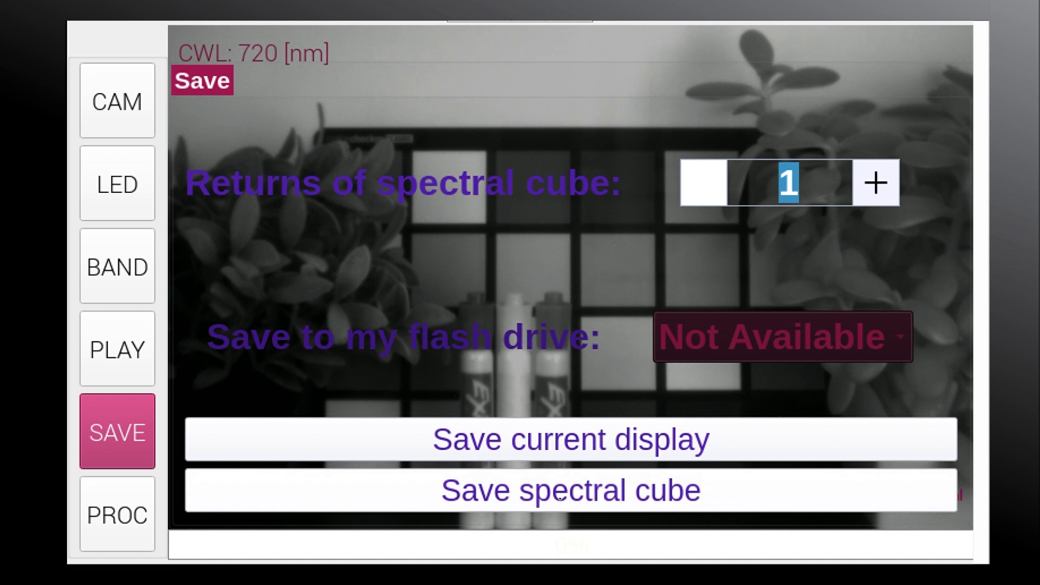
{"action": "left_click", "coordinate": [560, 498]}
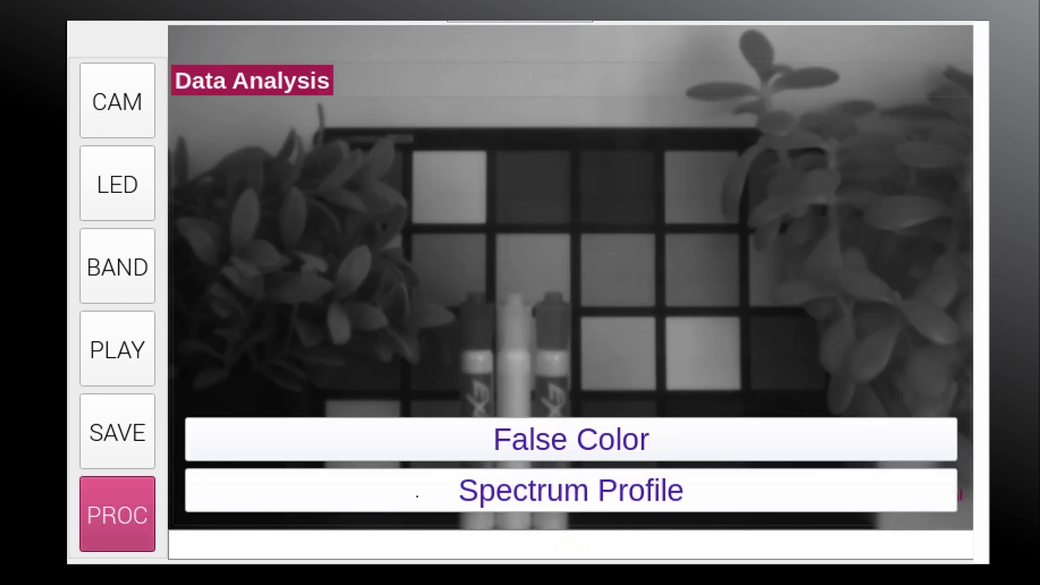
Plot a drawn region's mean value against wavelength, then generate the std false-colour image
{"action": "left_click", "coordinate": [509, 498]}
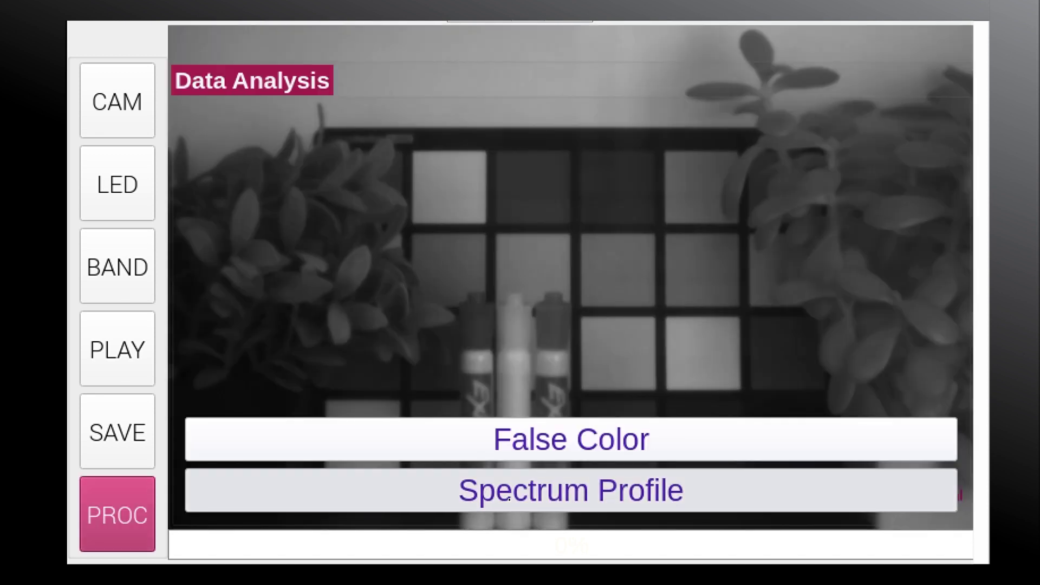
{"action": "left_click_drag", "start_coordinate": [590, 253], "coordinate": [640, 295]}
{"action": "left_click", "coordinate": [144, 509]}
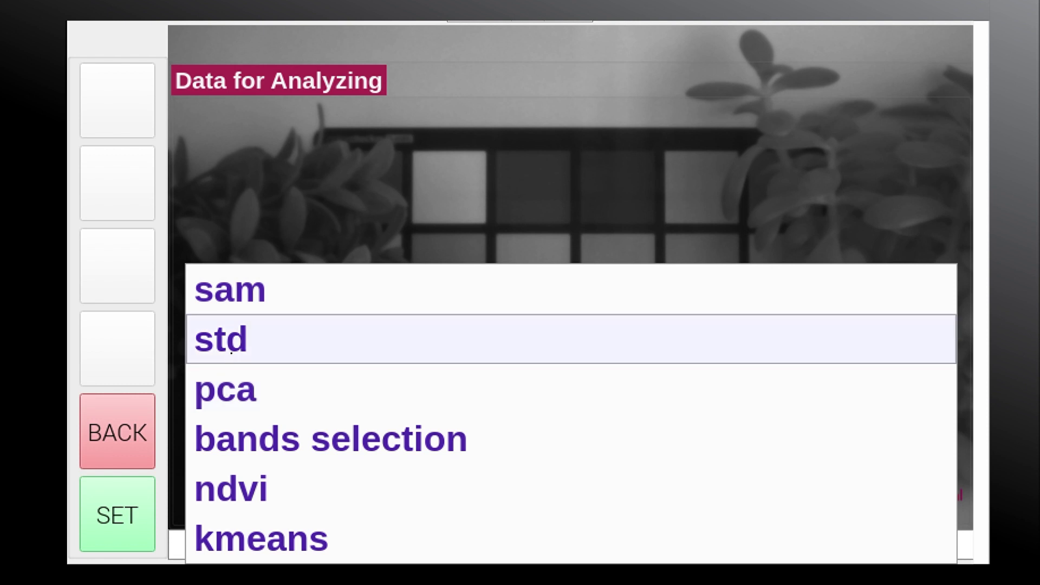
{"action": "left_click", "coordinate": [231, 352]}
{"action": "left_click", "coordinate": [153, 528]}
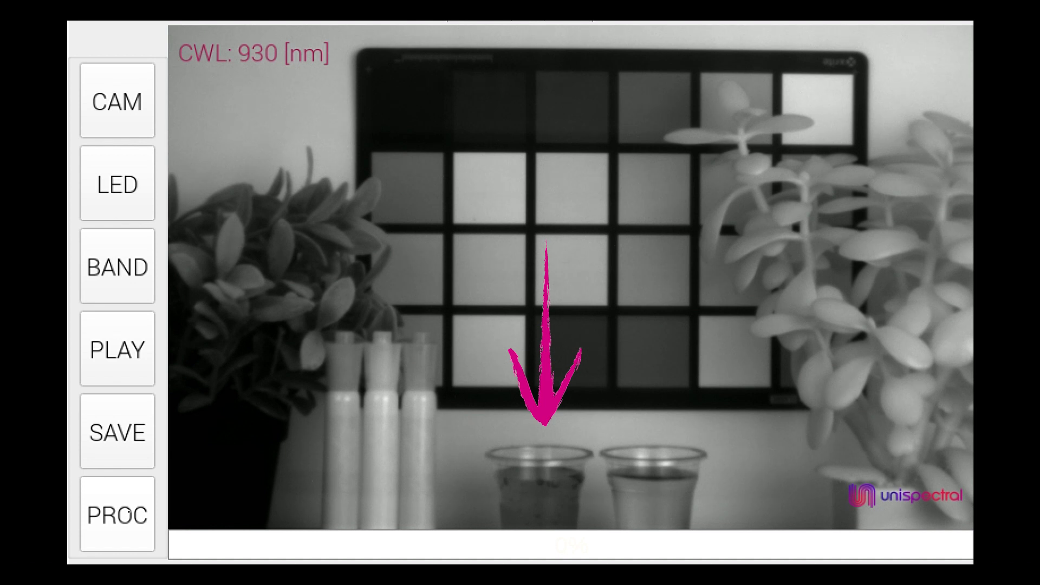
Generate the SAM false-colour image from the False Color analysis
{"action": "left_click", "coordinate": [117, 514]}
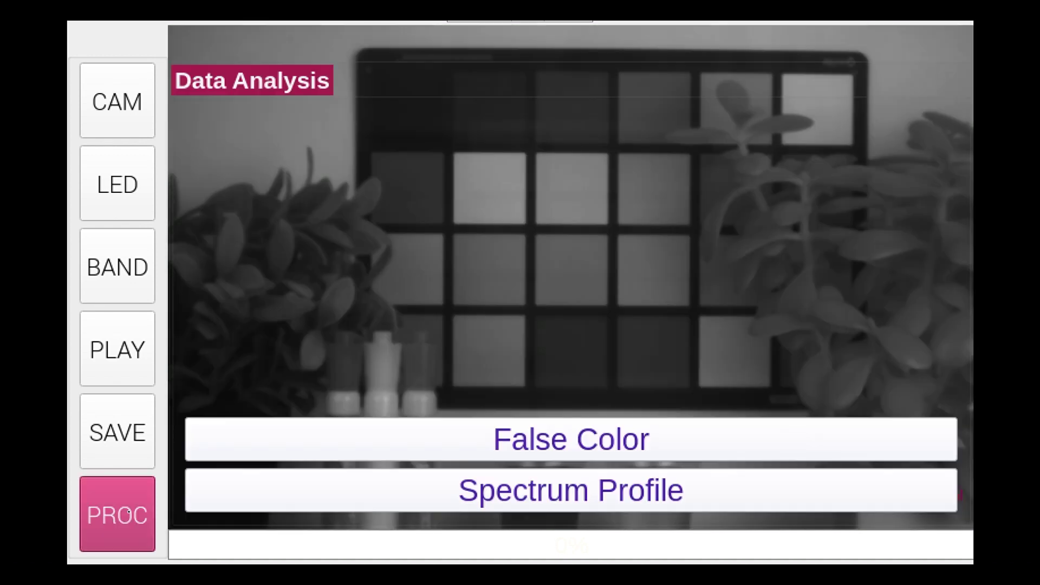
{"action": "left_click", "coordinate": [373, 444]}
{"action": "left_click", "coordinate": [127, 499]}
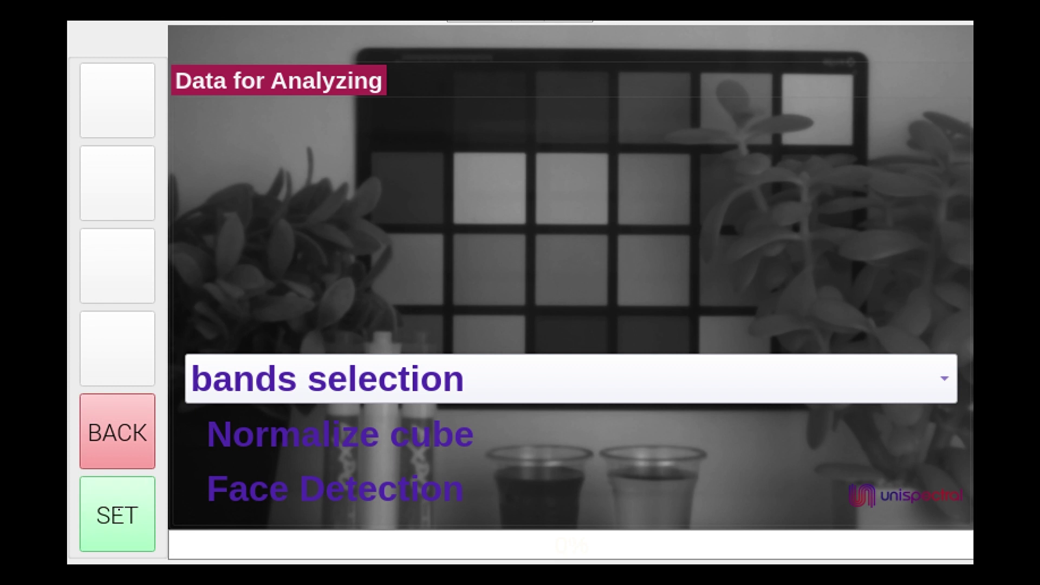
Show the bands-selection image, toggling green between bands 4 and 3, ending on 3
{"action": "left_click", "coordinate": [135, 524]}
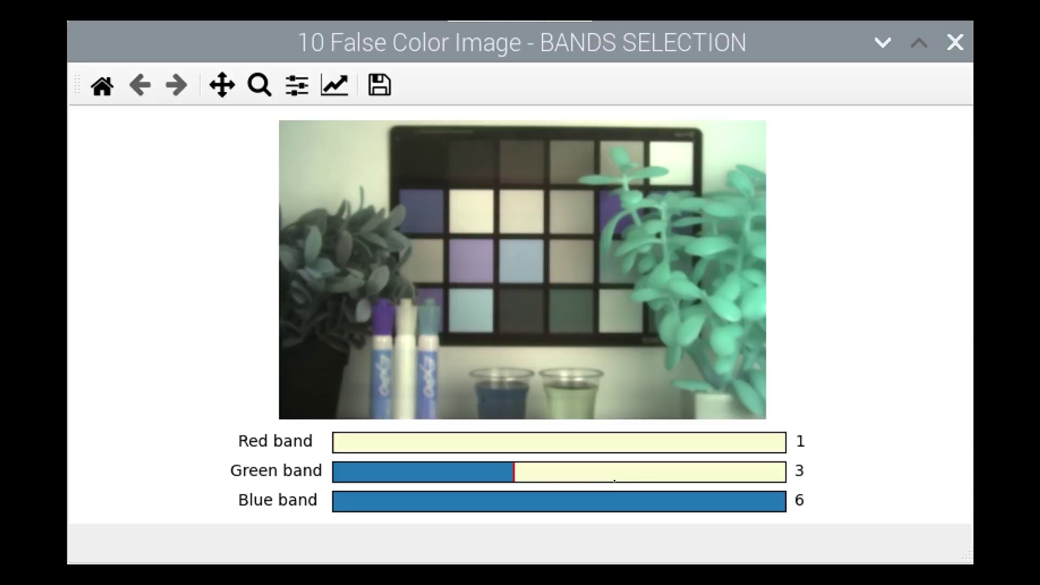
{"action": "left_click", "coordinate": [615, 477]}
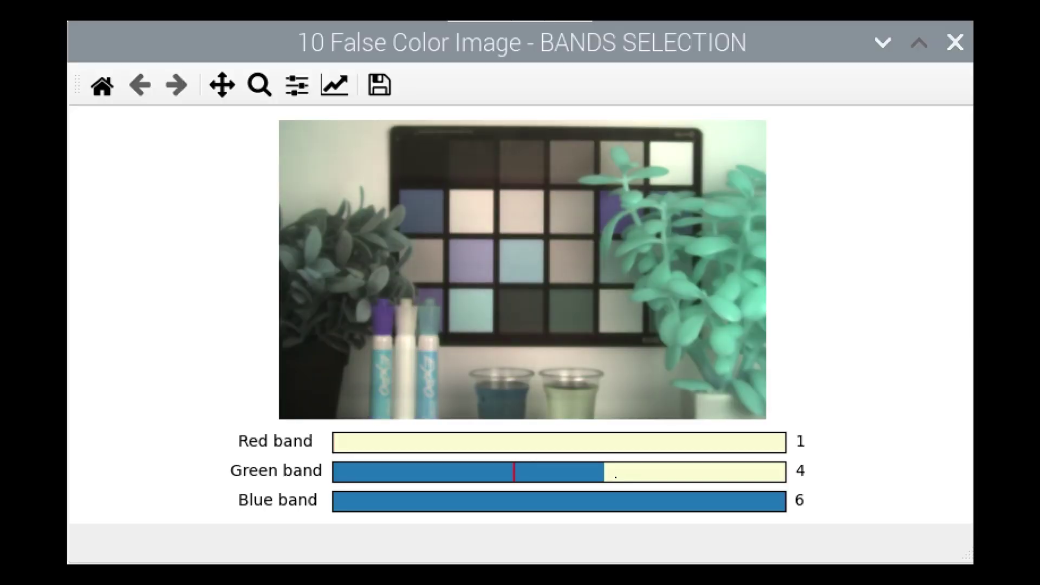
{"action": "left_click", "coordinate": [614, 481]}
{"action": "left_click", "coordinate": [616, 476]}
{"action": "left_click", "coordinate": [614, 481]}
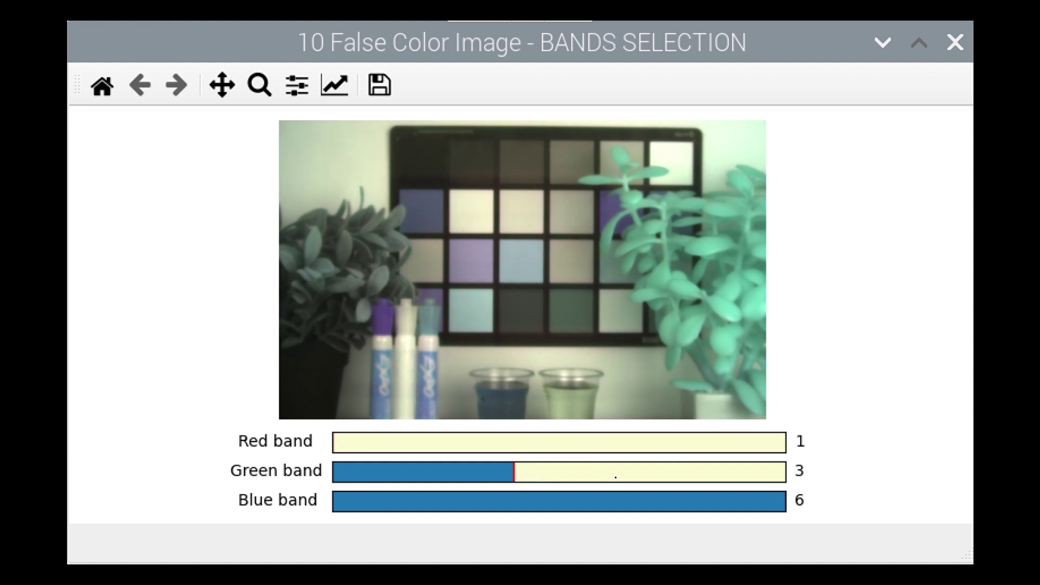